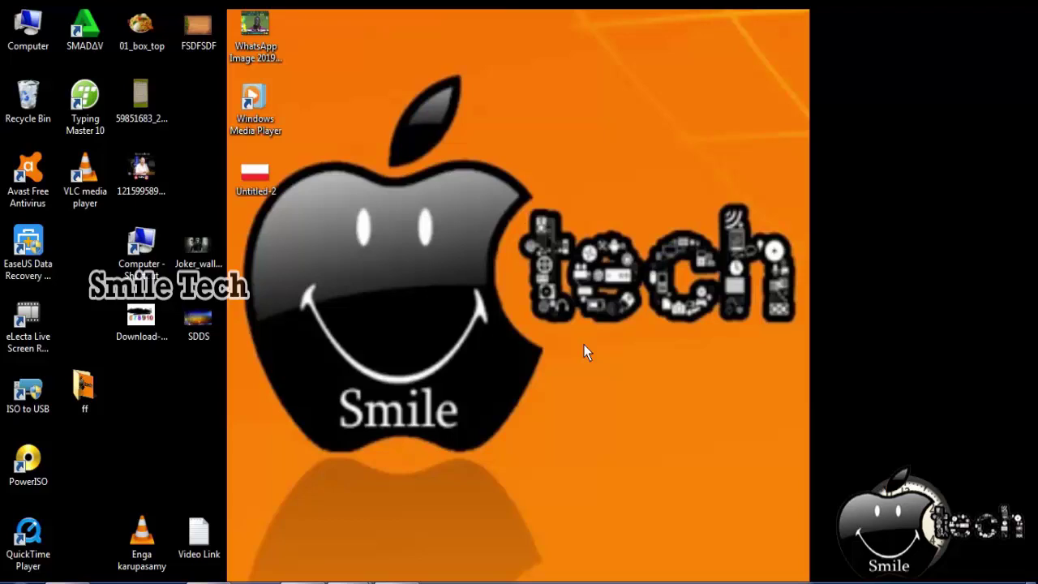
Search Google for 'google input tools tamil' using the search suggestion.
click(341, 579)
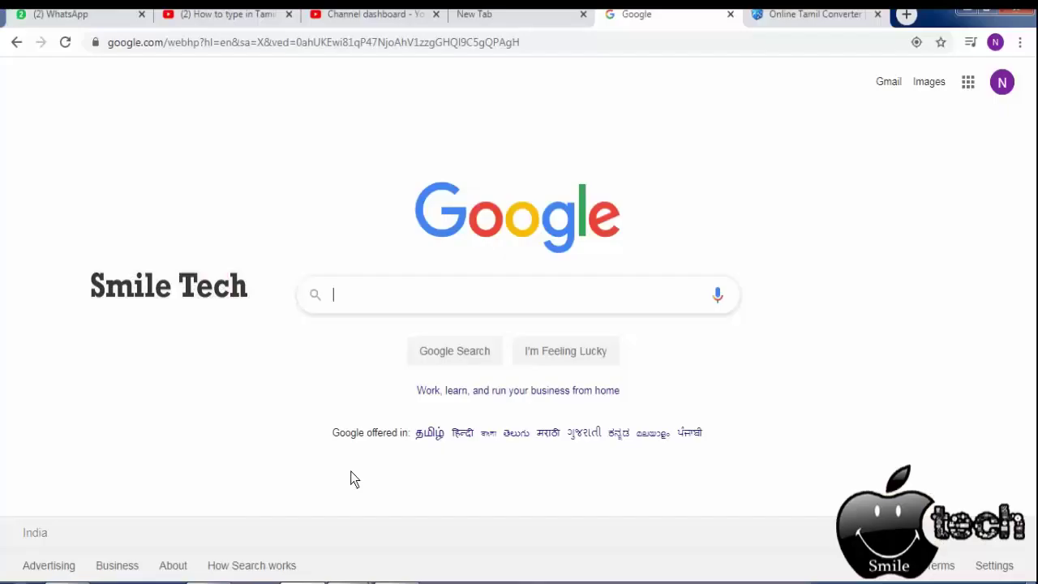
text(g)
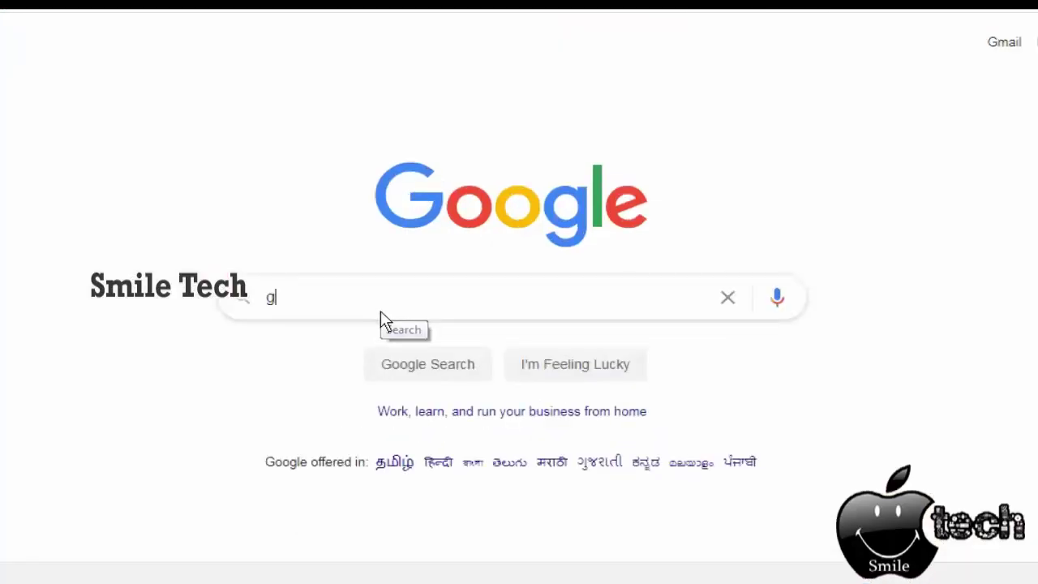
text(oo)
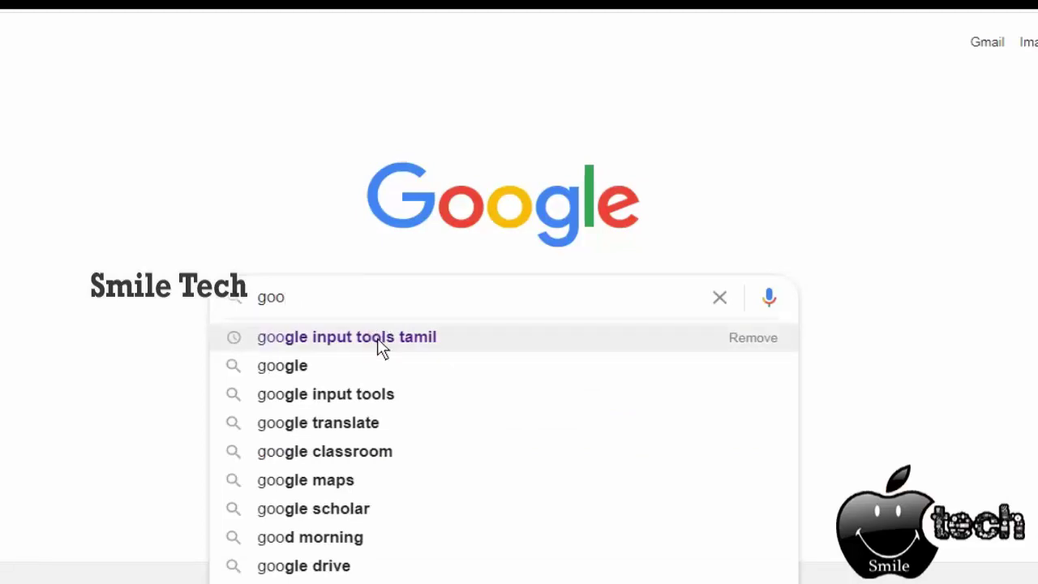
click(381, 346)
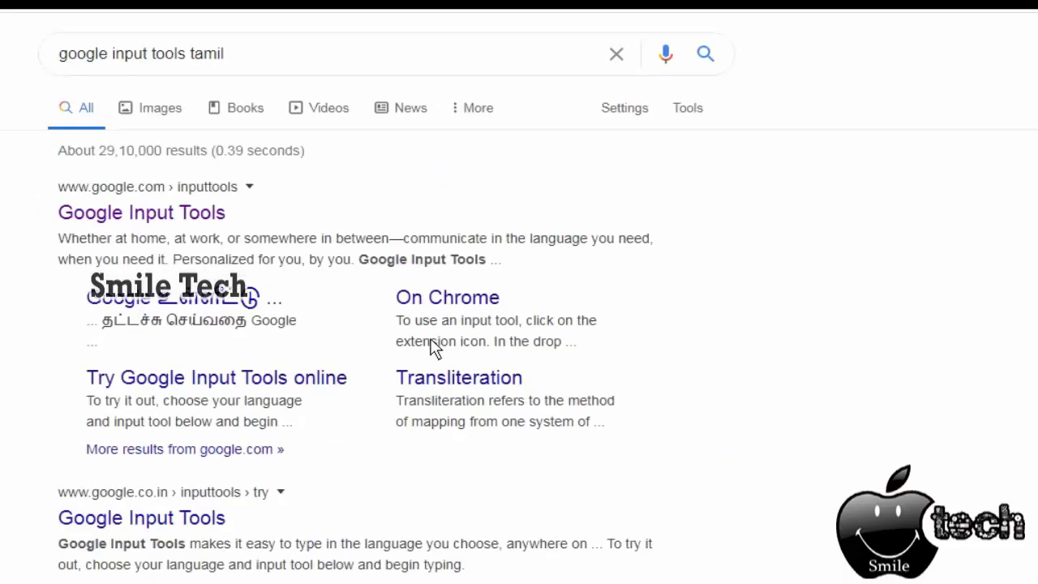
Go to the Google Input Tools site and open its 'Try it out' online typing page.
click(143, 216)
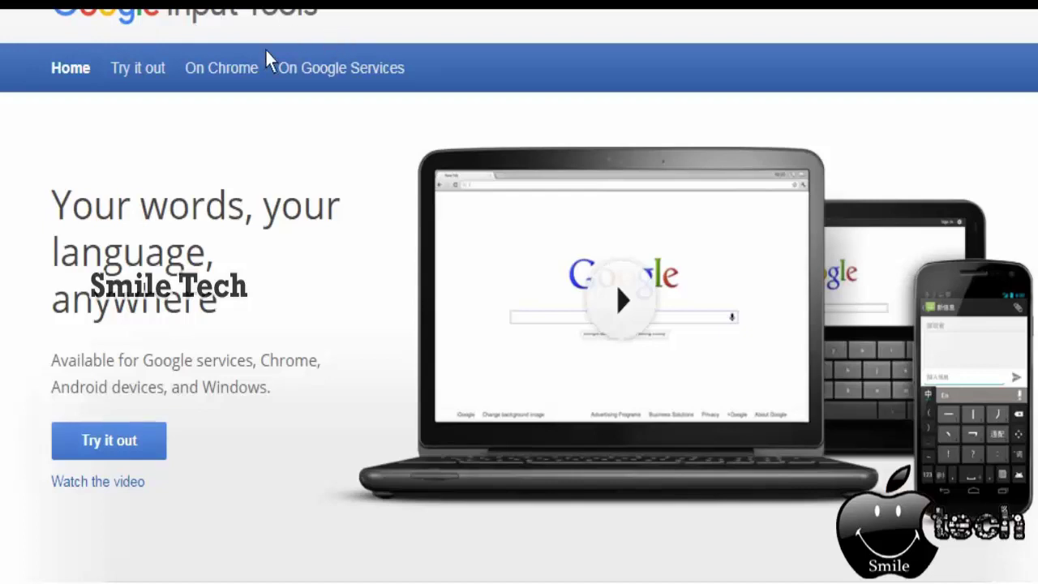
scroll(264, 81, down, 3)
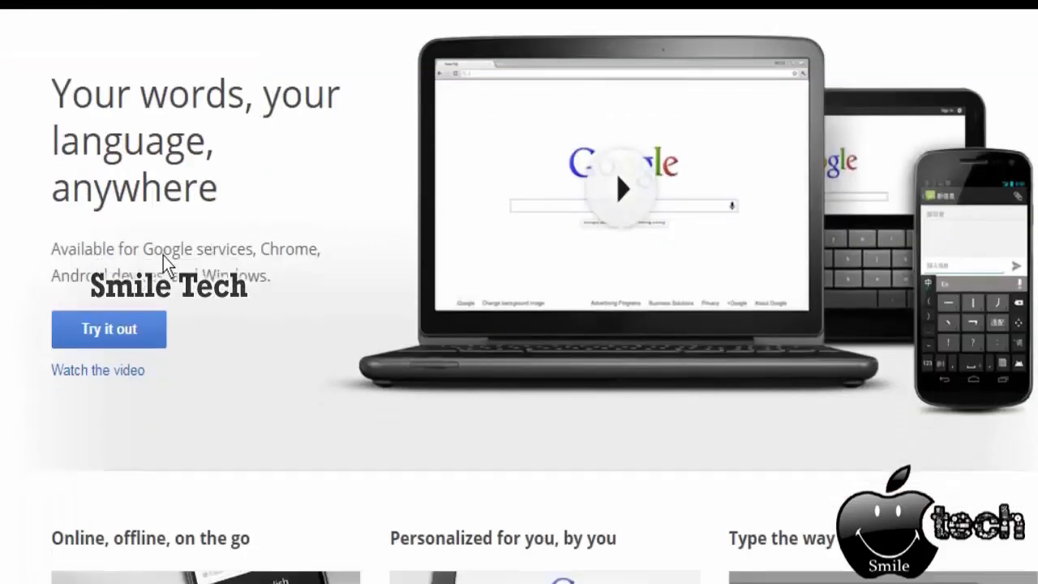
click(113, 332)
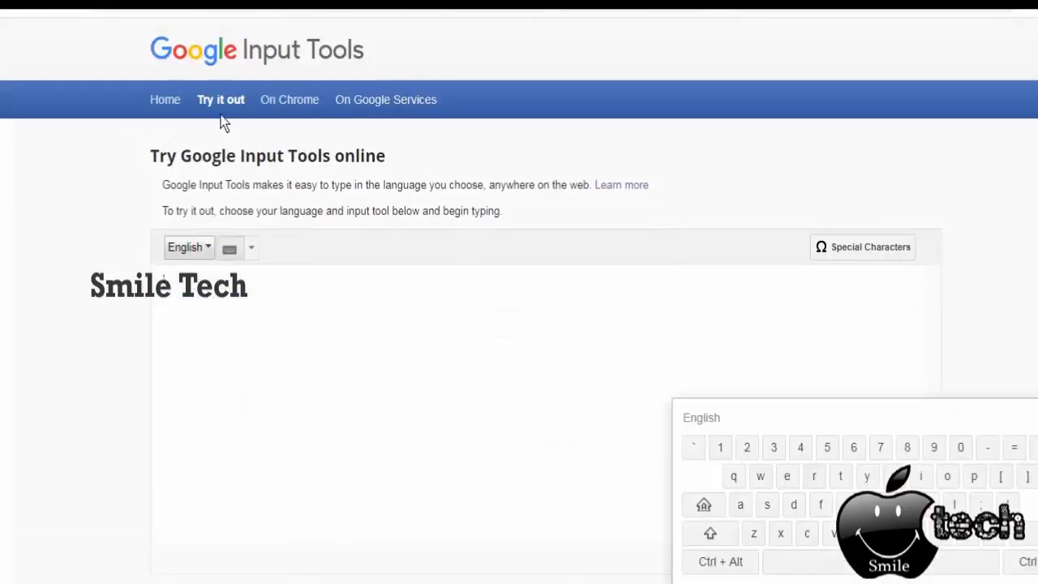
scroll(332, 133, down, 1)
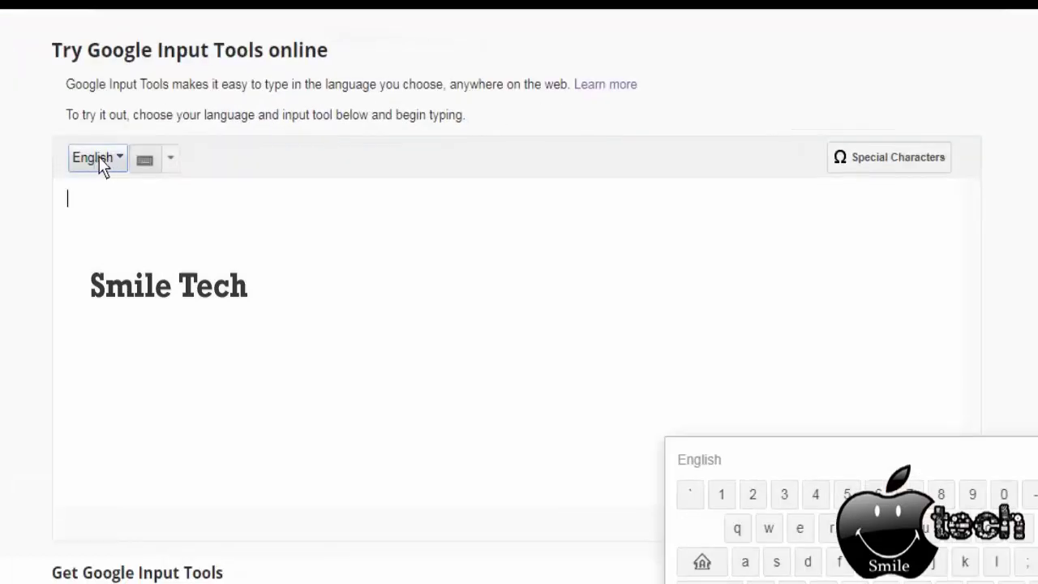
Change the online typing box's input language from English to Tamil.
click(105, 156)
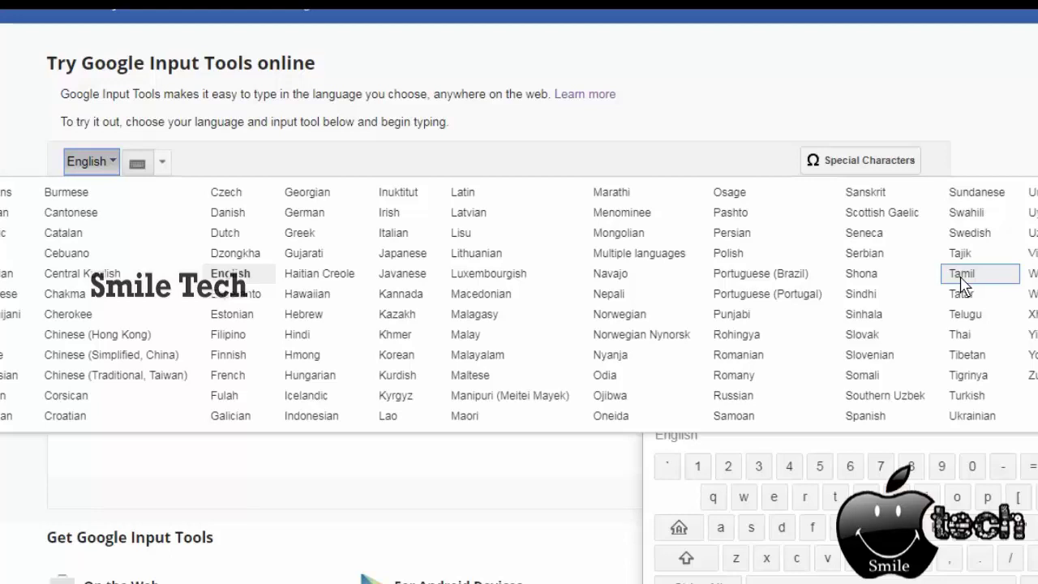
click(961, 277)
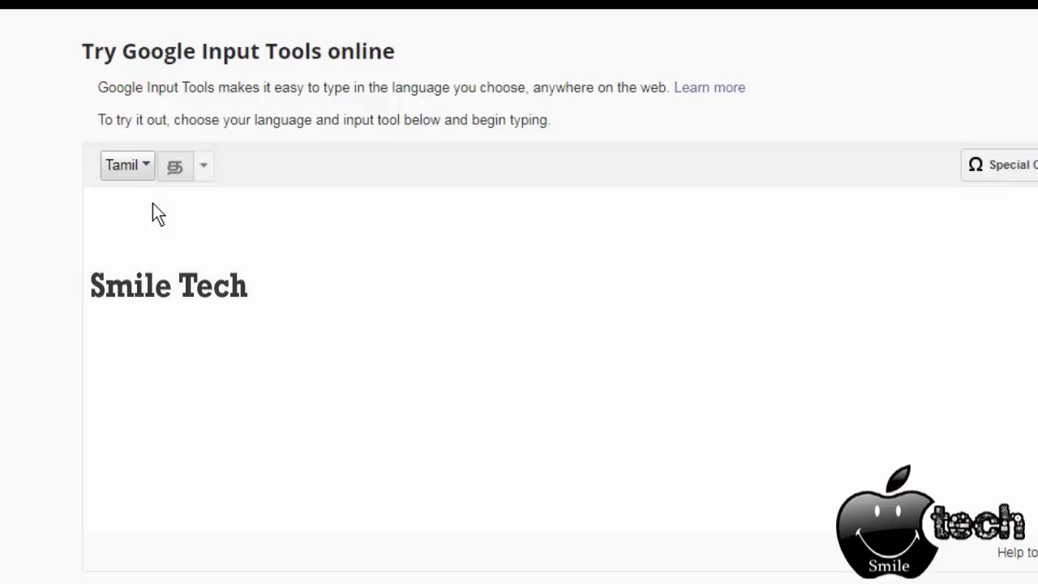
Transliterate 'vanakam nanba' into the Tamil greeting வணக்கம் நண்பா.
text(vana)
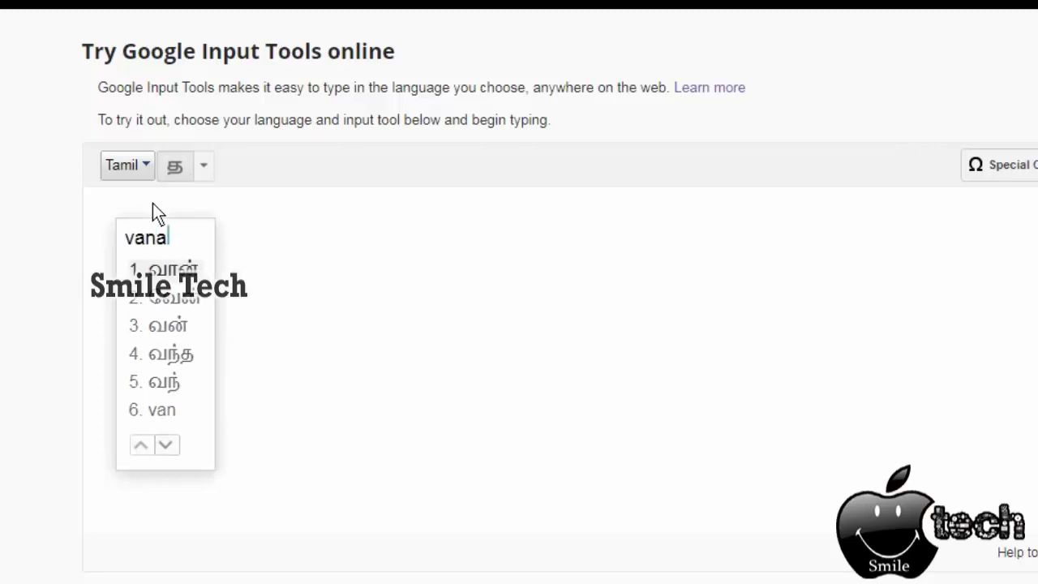
text(kam)
key(space)
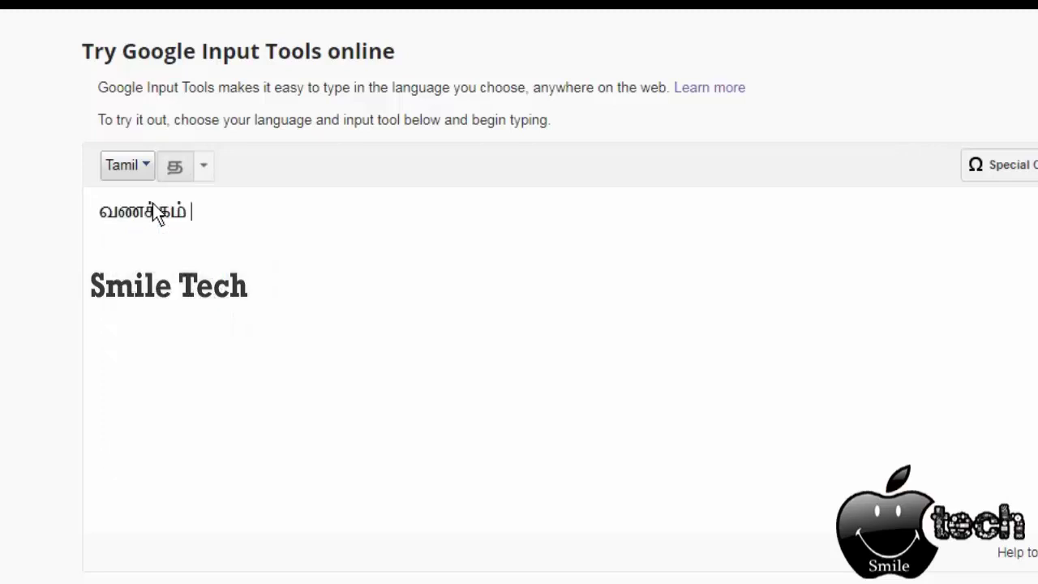
text(nanba)
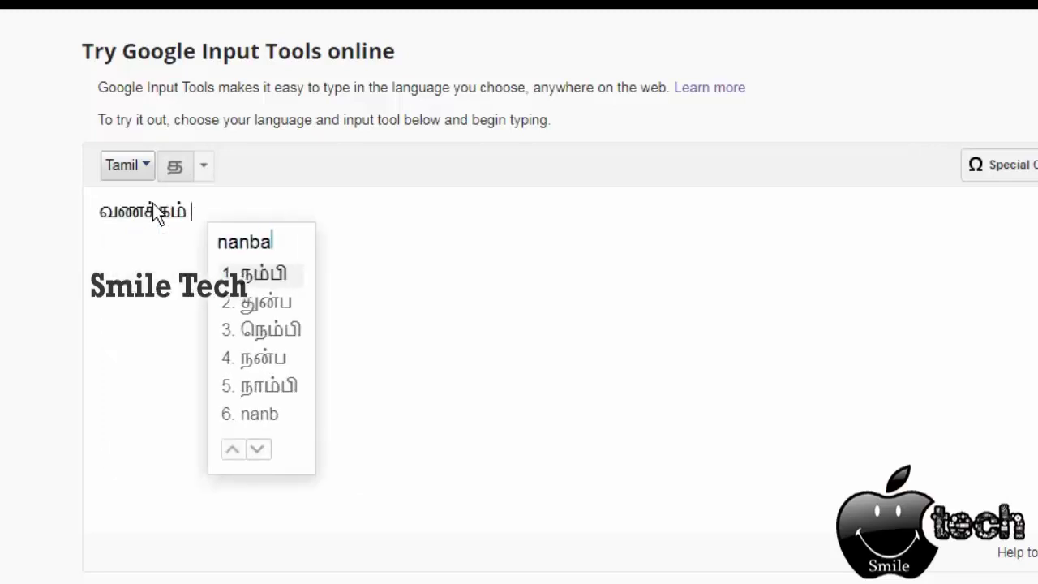
key(space)
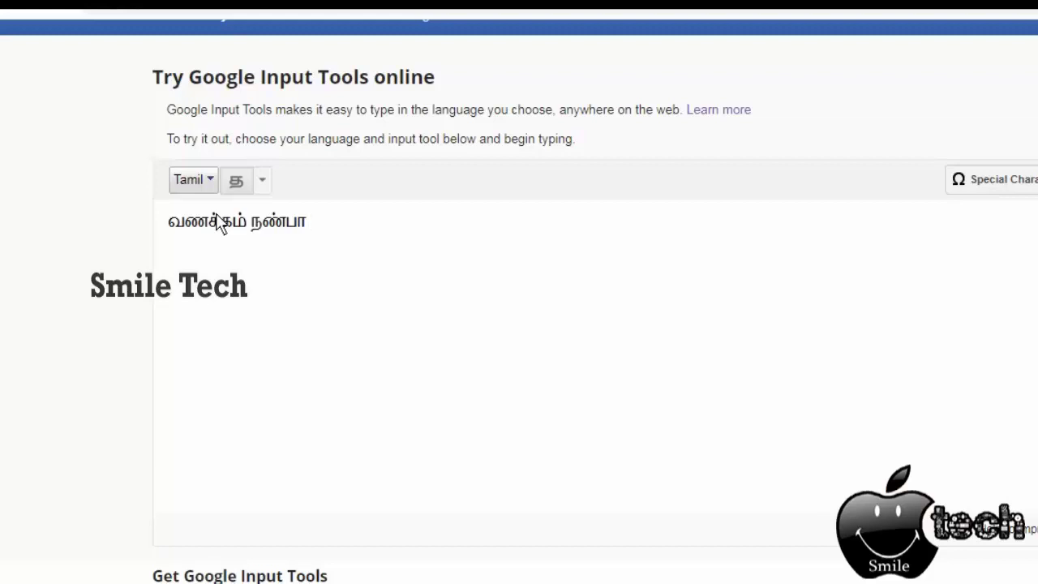
Select the whole Tamil greeting and copy it to the clipboard.
drag(331, 234, 162, 232)
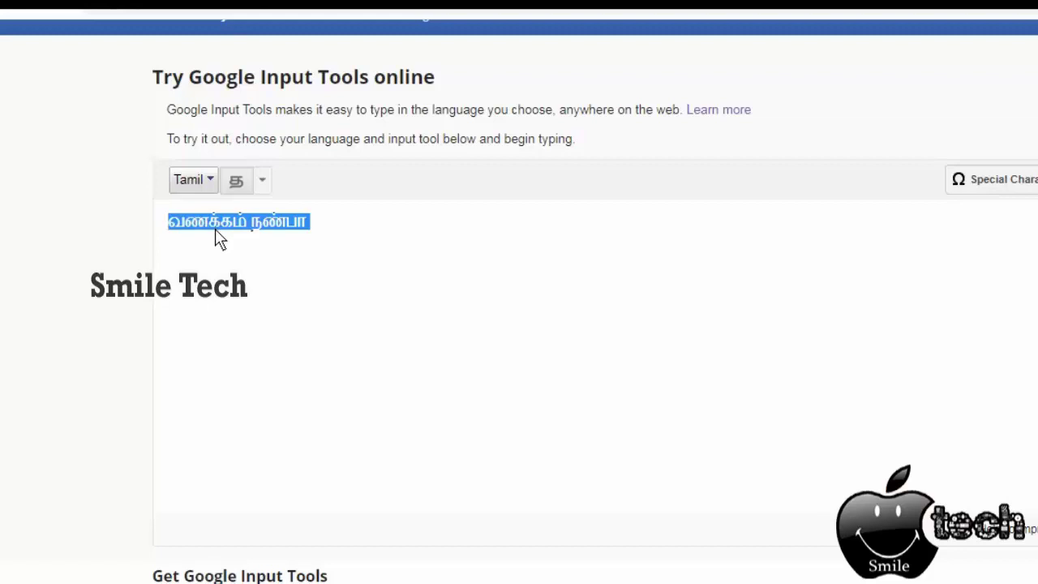
right_click(215, 229)
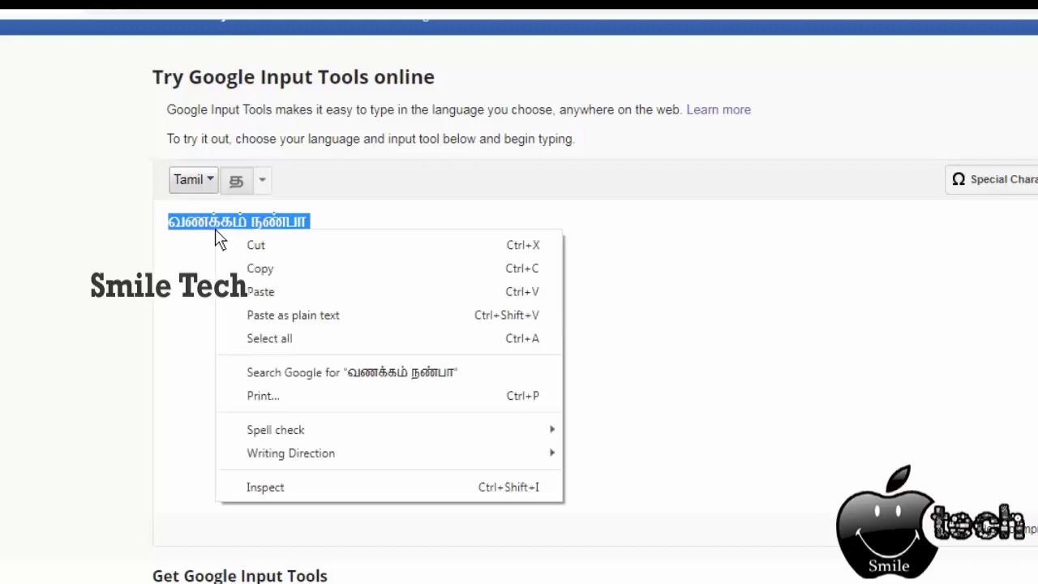
click(255, 268)
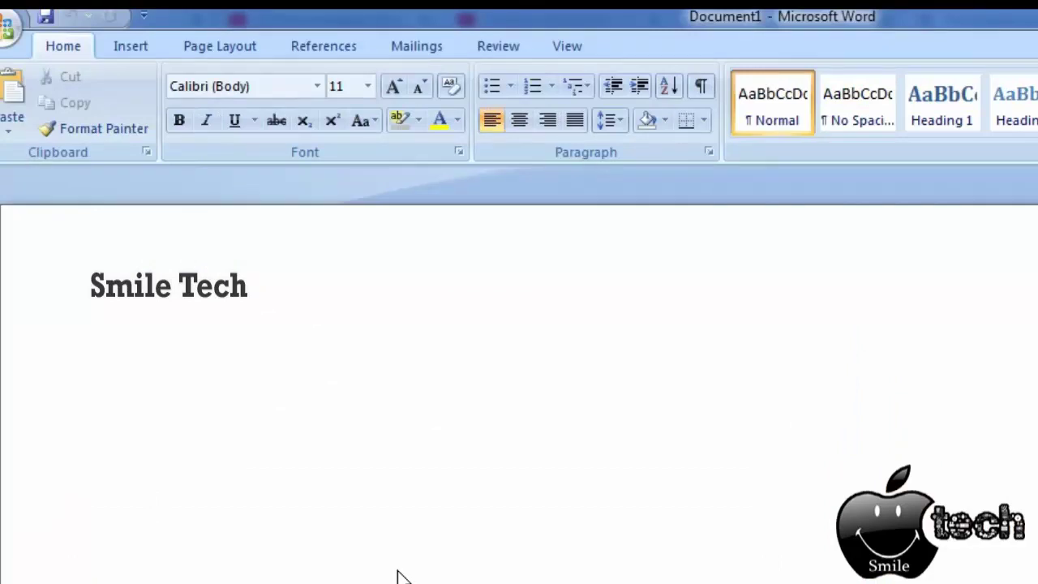
Paste the Tamil greeting below Smile Tech and try a light blue font colour.
key(ctrl+v)
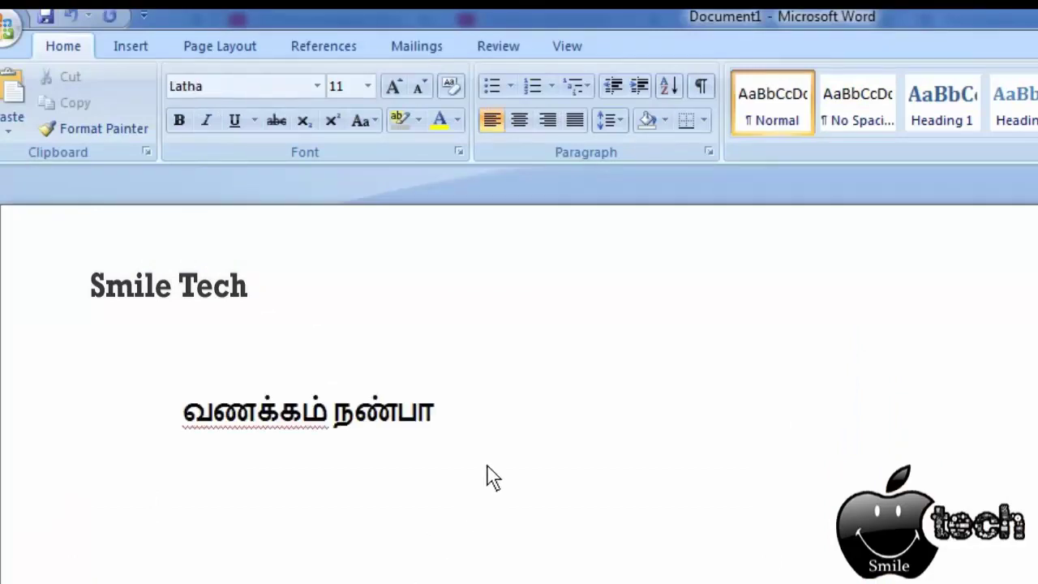
drag(476, 419, 103, 422)
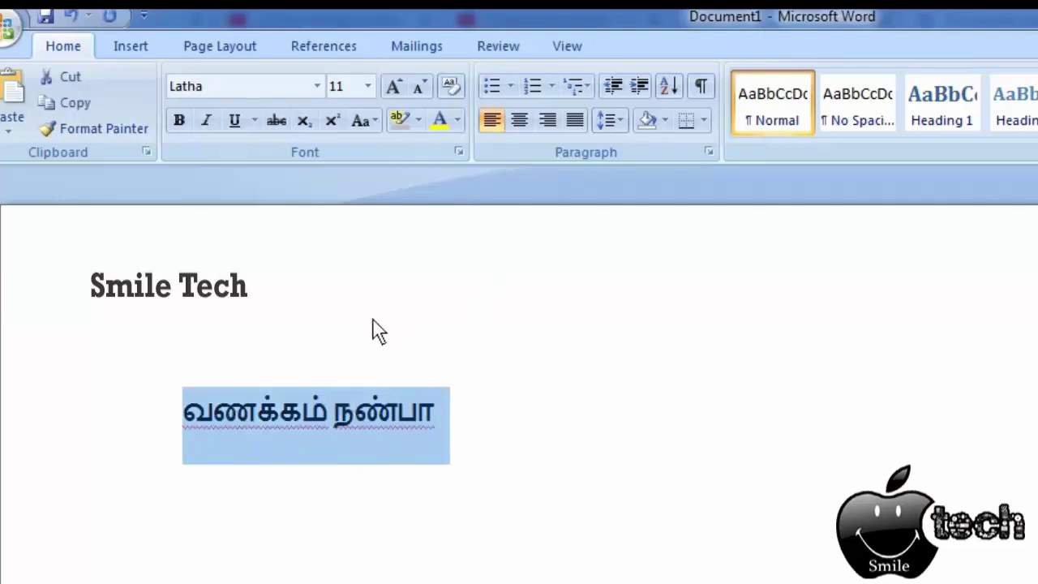
click(457, 120)
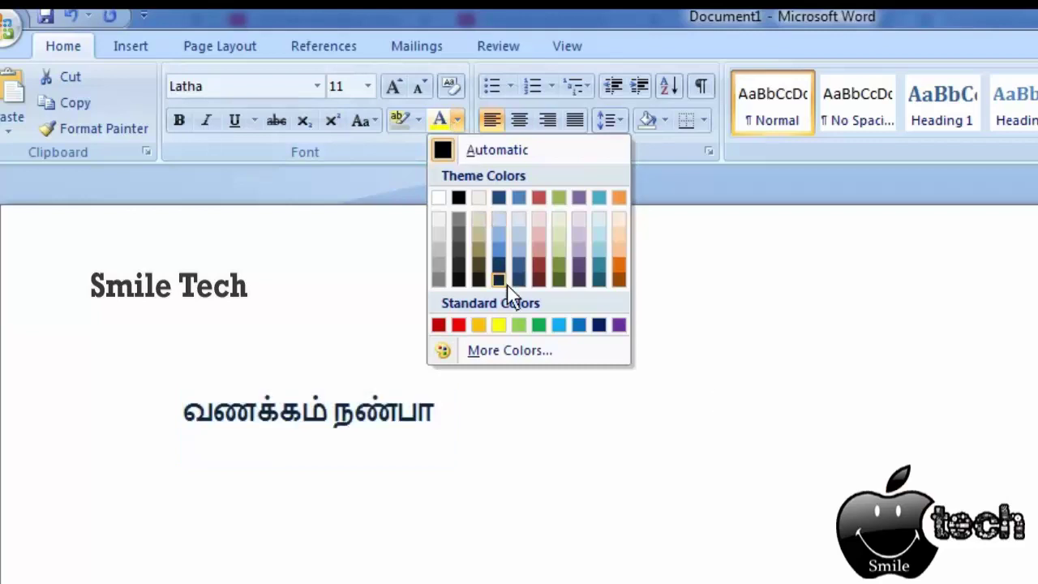
click(562, 326)
click(712, 424)
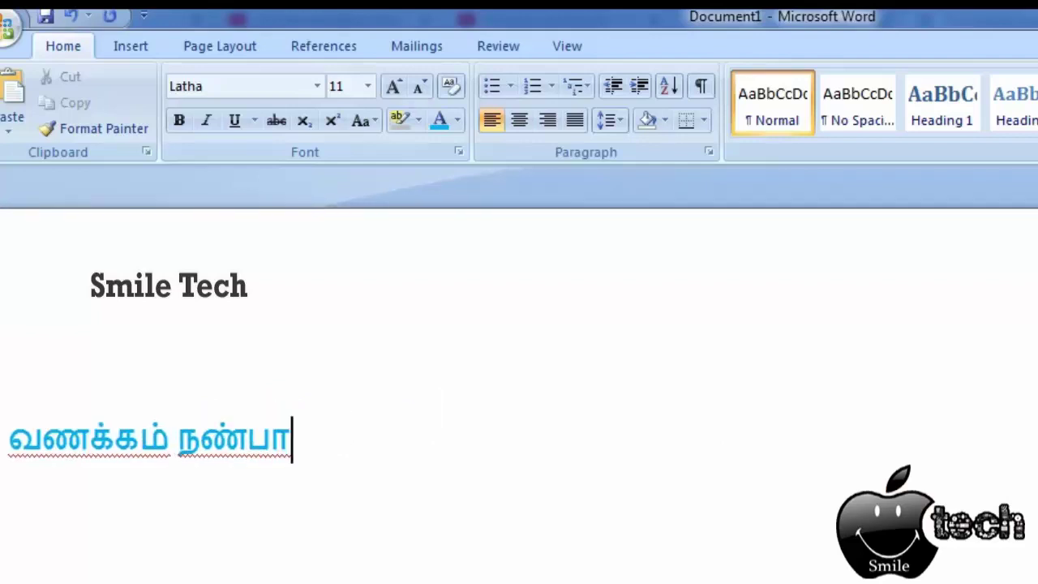
Recolour the Tamil line Red from Standard Colors, leaving it selected.
drag(534, 519, 138, 415)
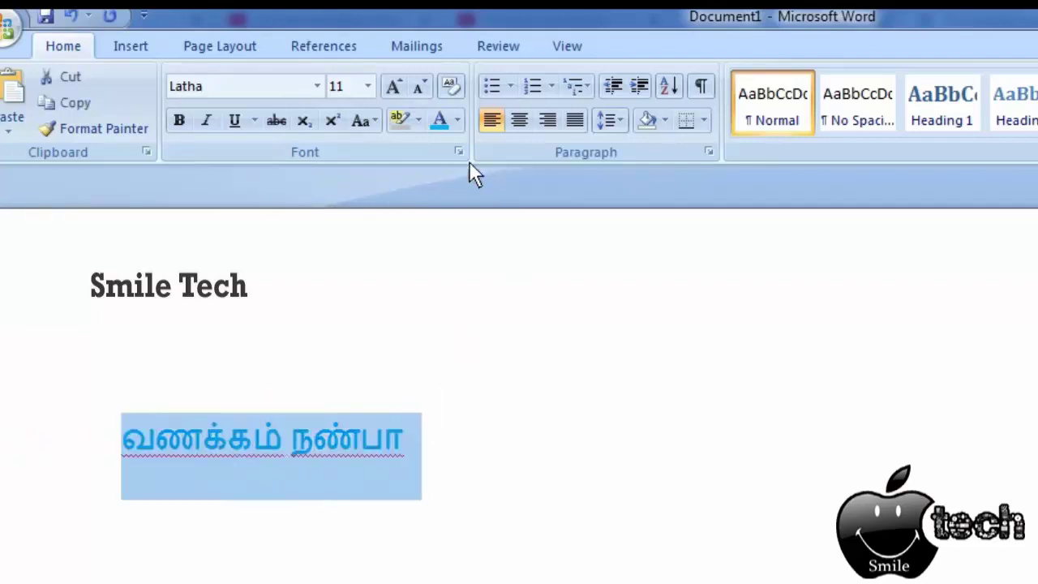
click(457, 122)
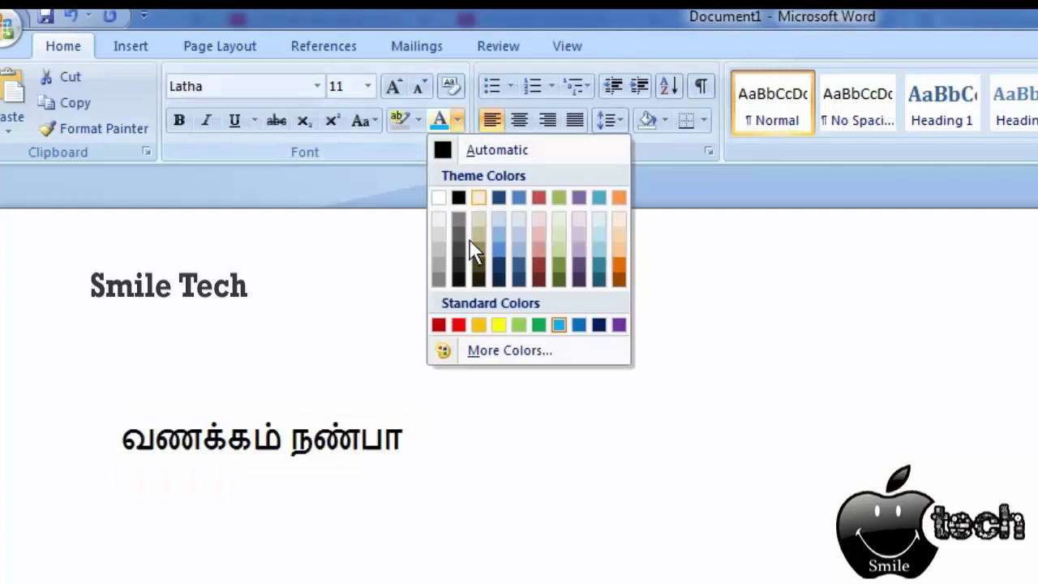
click(459, 326)
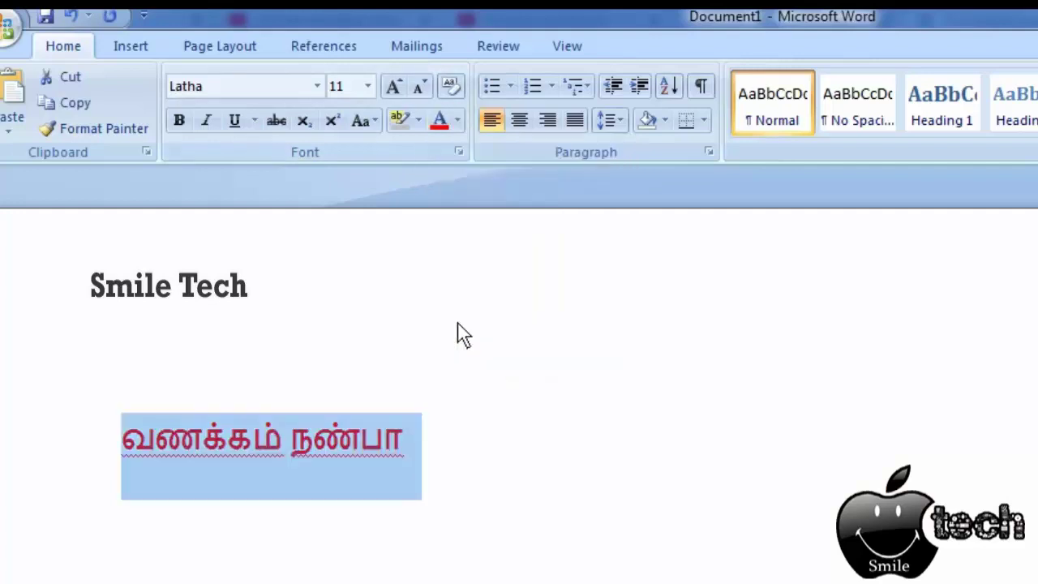
click(524, 540)
mouse_move(524, 540)
mouse_down()
mouse_move(260, 450)
mouse_move(227, 450)
mouse_up()
Set the red Tamil greeting to font size 24 and the TAU_Elango_Todi font.
click(368, 88)
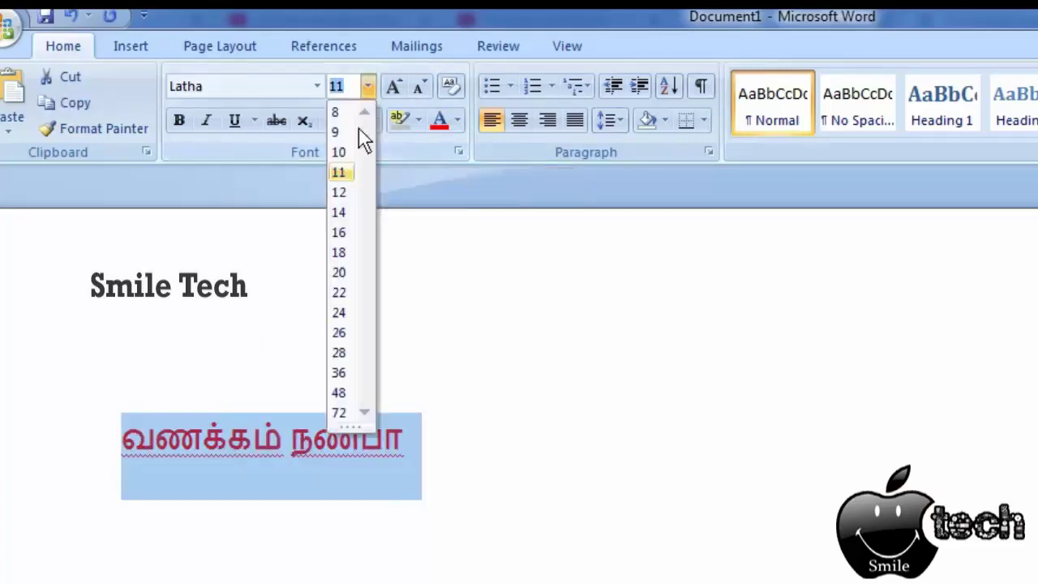
click(339, 313)
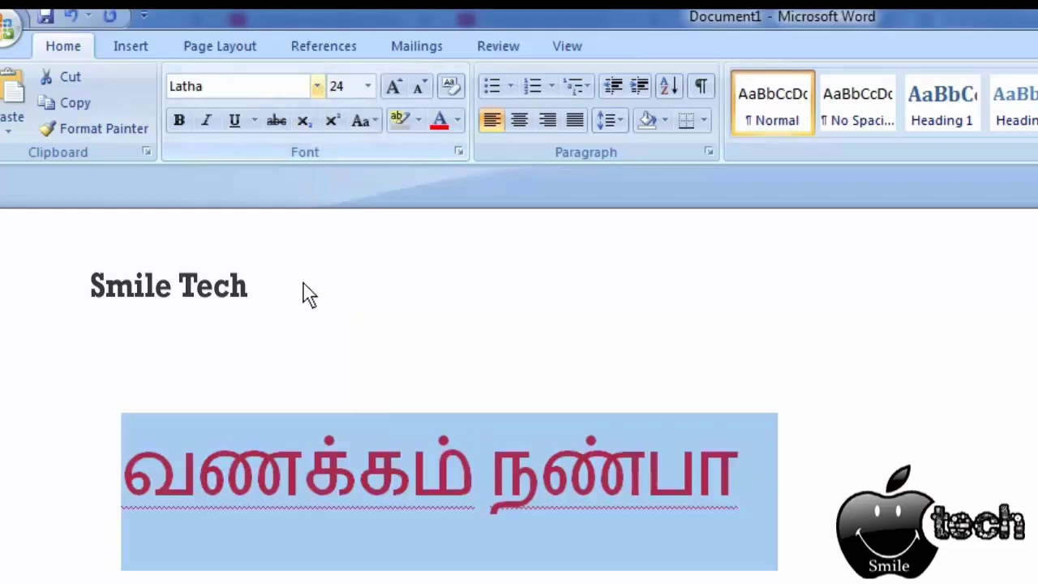
click(316, 86)
scroll(308, 330, down, 5)
scroll(416, 253, down, 5)
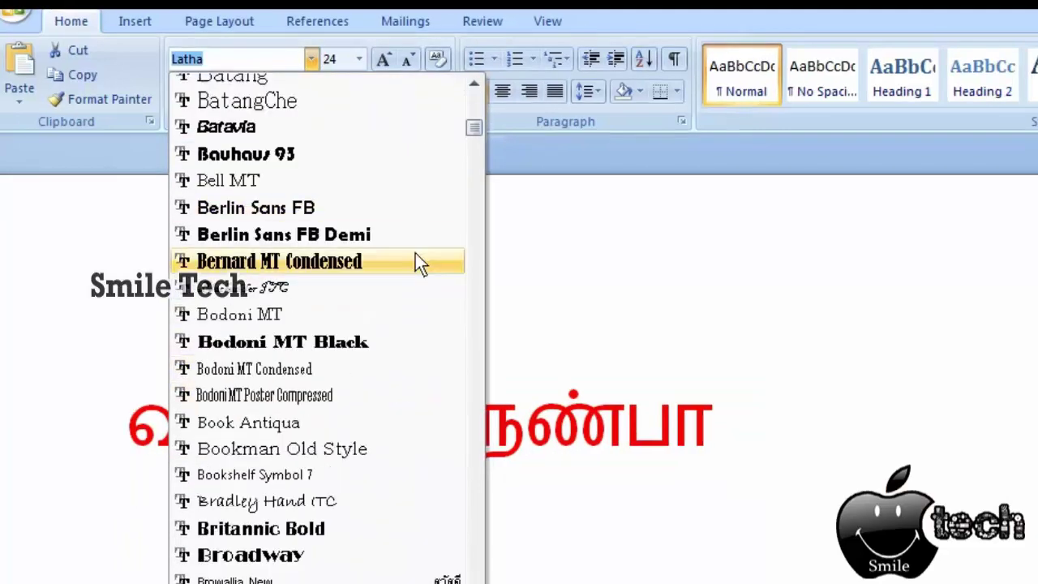
scroll(470, 175, down, 15)
scroll(437, 486, down, 15)
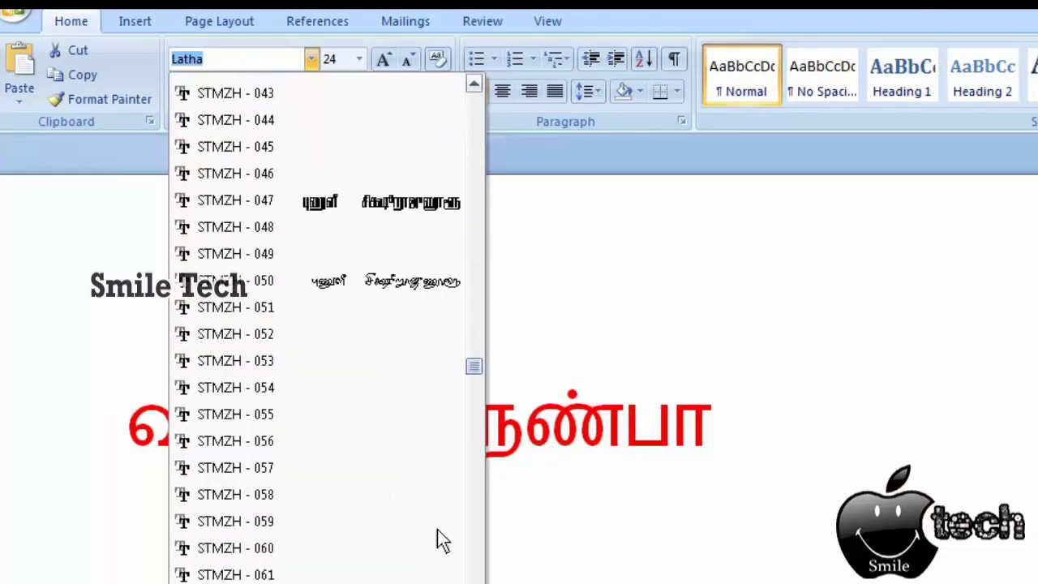
scroll(438, 540, down, 15)
scroll(367, 405, down, 2)
scroll(366, 402, up, 3)
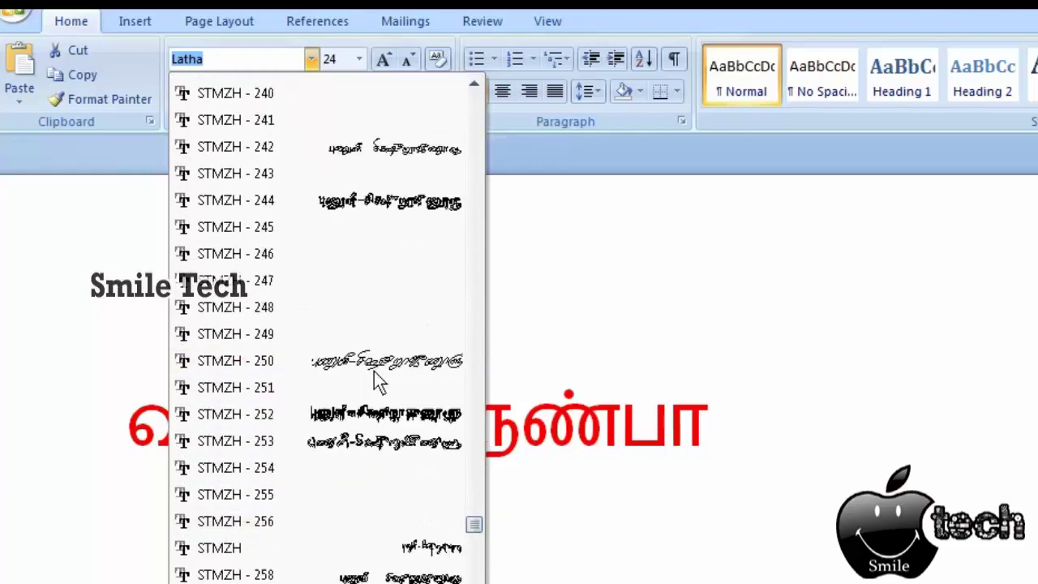
scroll(374, 372, up, 4)
scroll(378, 364, up, 5)
scroll(381, 362, up, 4)
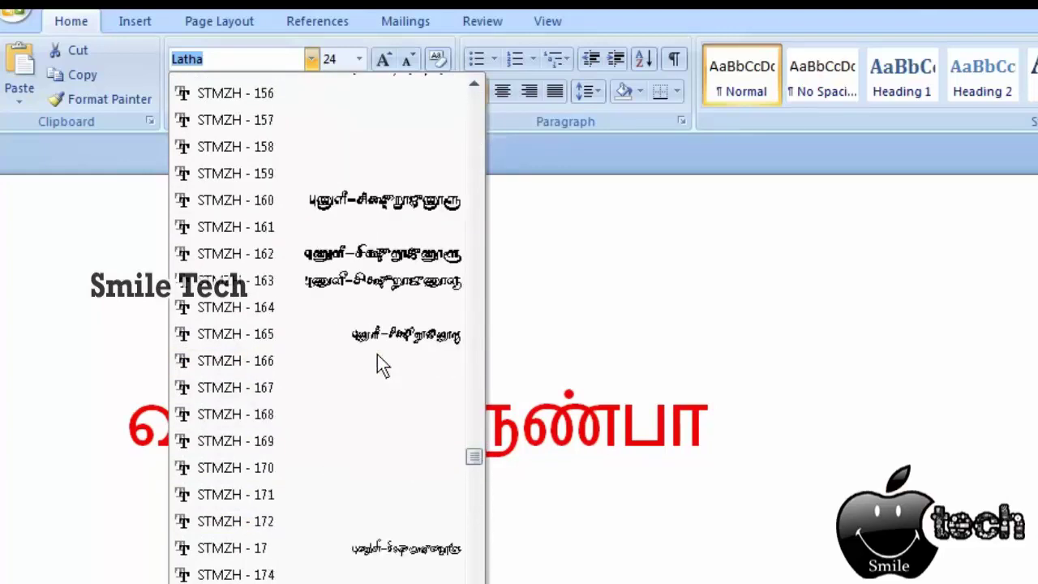
scroll(381, 363, up, 10)
scroll(382, 362, up, 5)
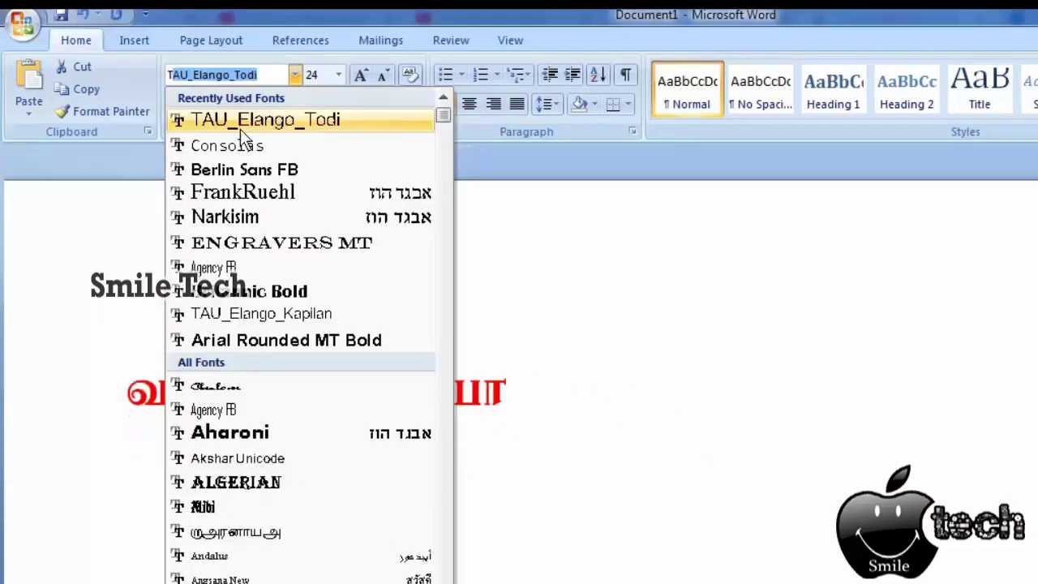
click(240, 121)
click(265, 392)
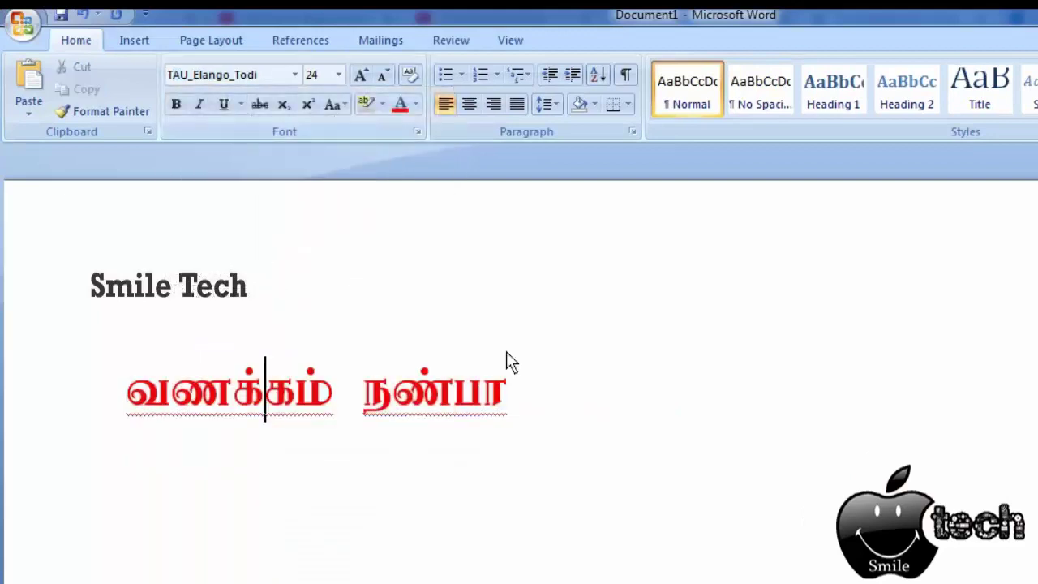